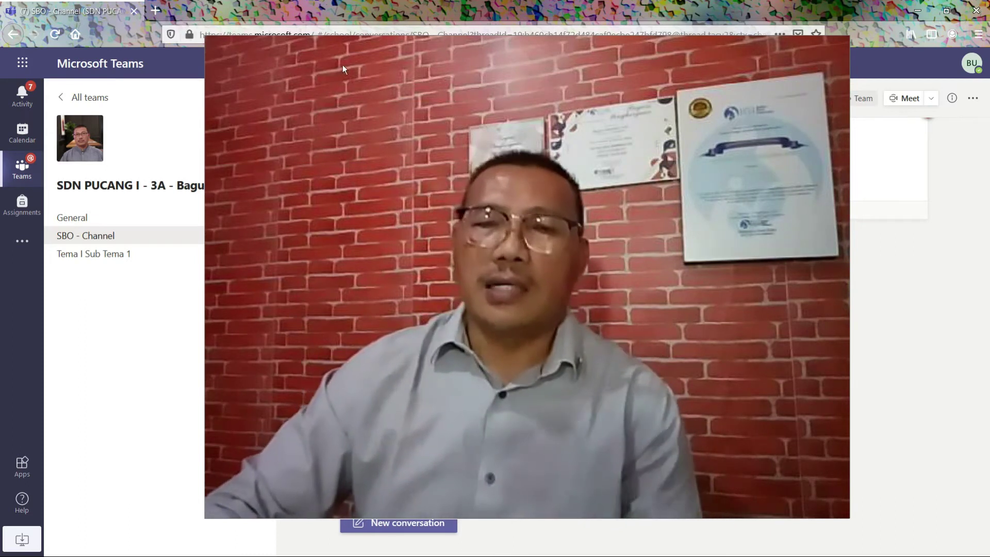
pyautogui.moveTo(220, 39); pyautogui.dragTo(683, 337)
pyautogui.moveTo(749, 389); pyautogui.dragTo(883, 431)
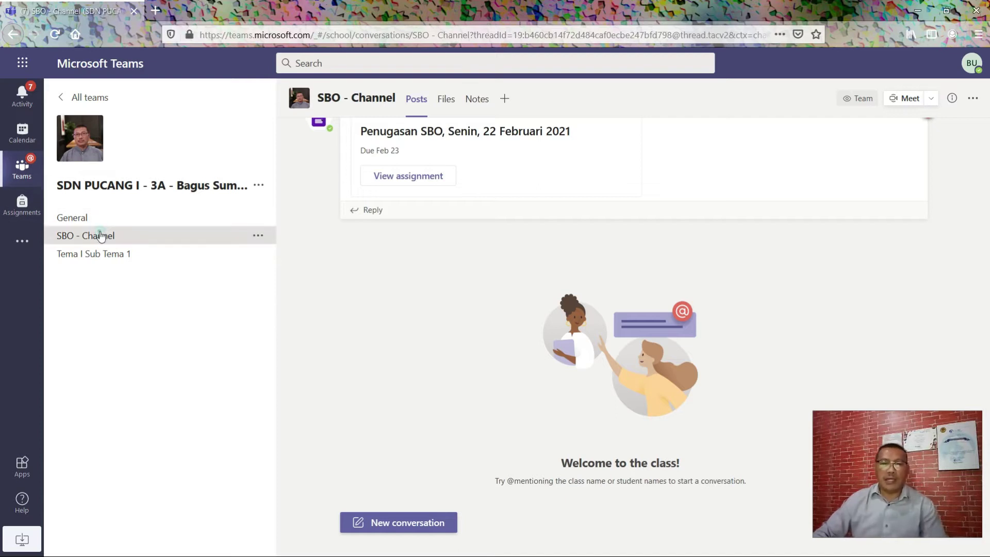
# Step: Open the assignments list of the class team's General channel
pyautogui.scroll(1, 486, 174)
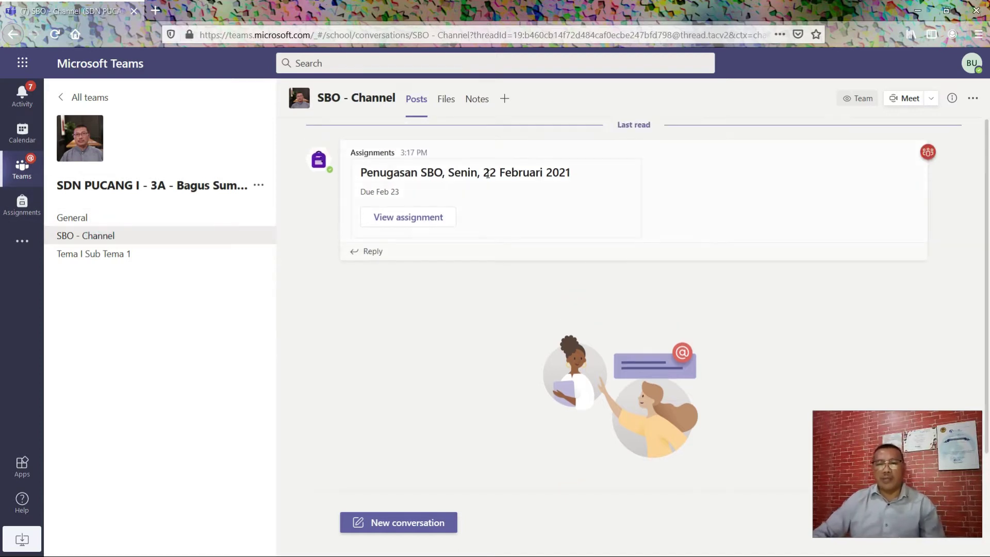
pyautogui.click(85, 221)
pyautogui.click(509, 99)
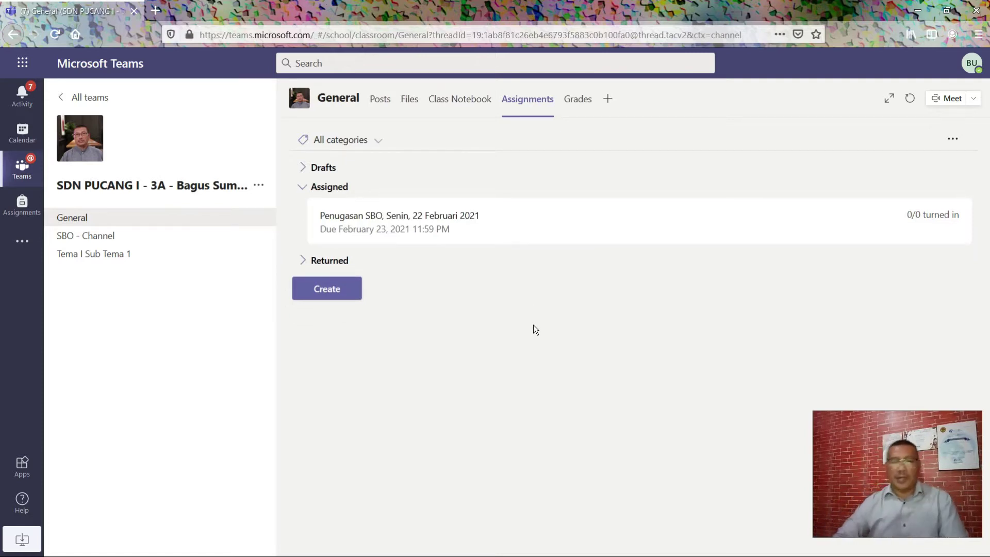
# Step: Create a quiz assignment from the existing "PENILAIAN HARIAN PUCANG - I" form
pyautogui.click(355, 299)
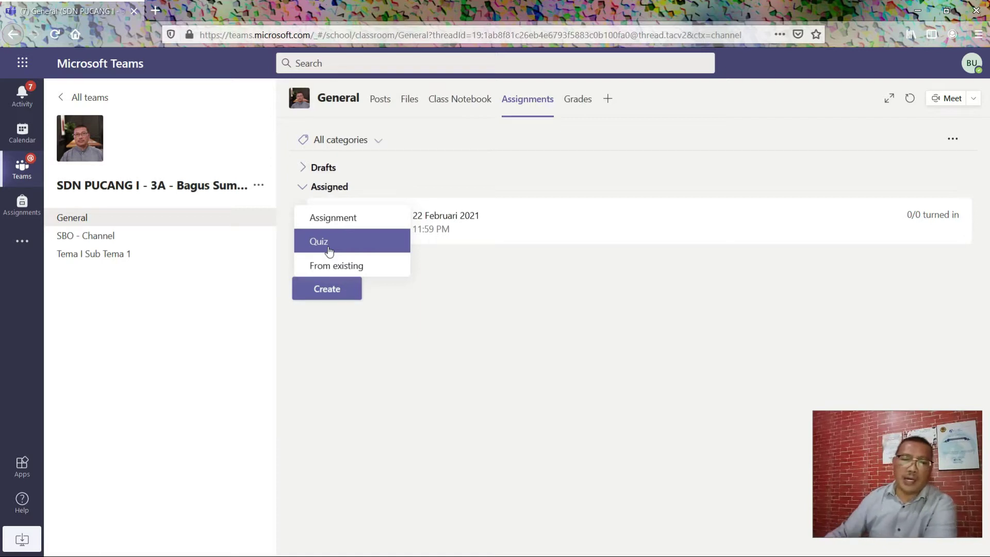
pyautogui.click(329, 242)
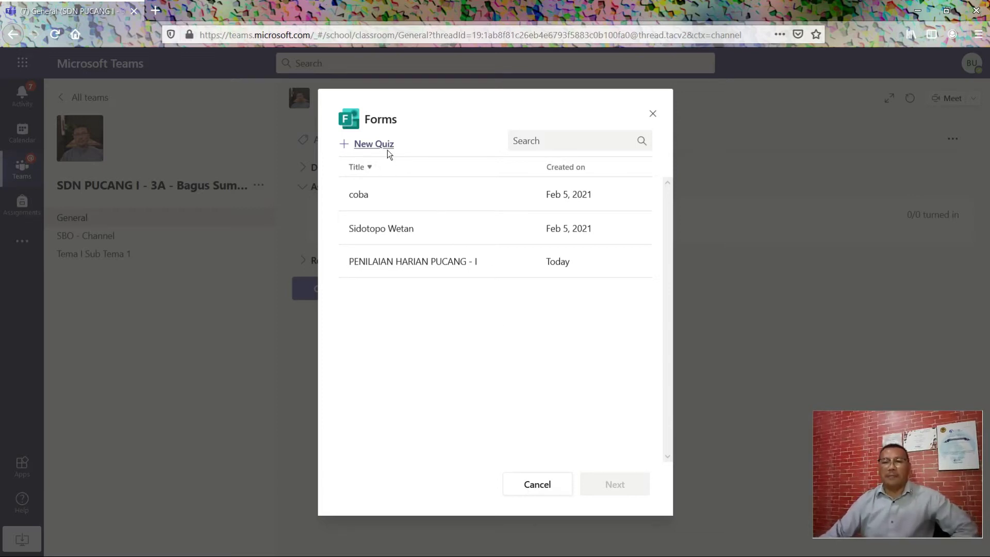
pyautogui.click(409, 267)
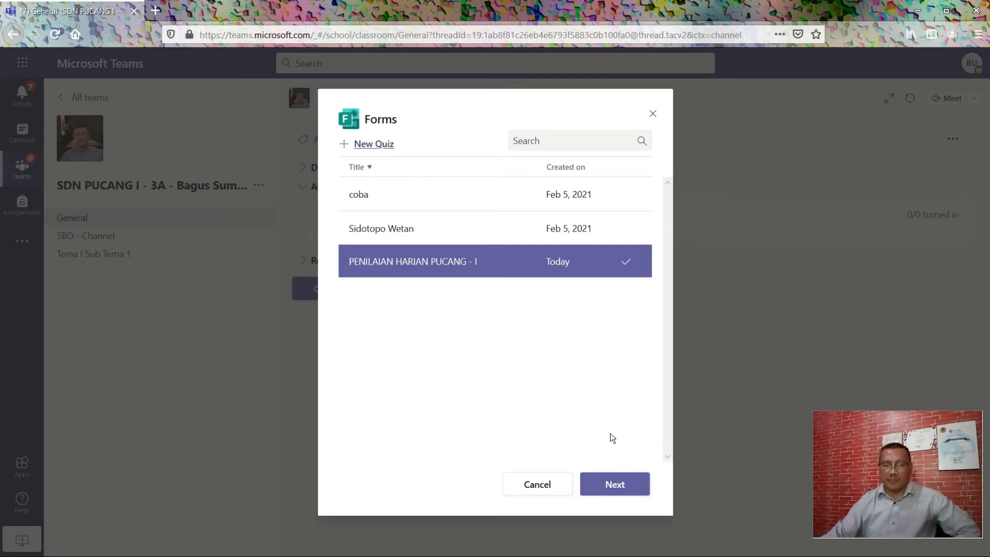
pyautogui.click(622, 487)
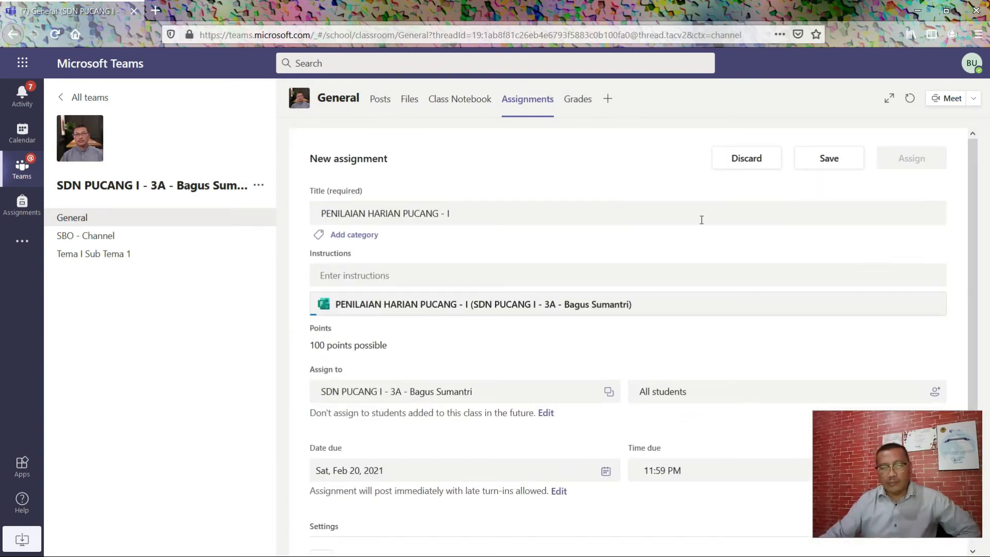
# Step: Add the category "Penilaian Harian" to the new assignment
pyautogui.scroll(-2, 567, 406)
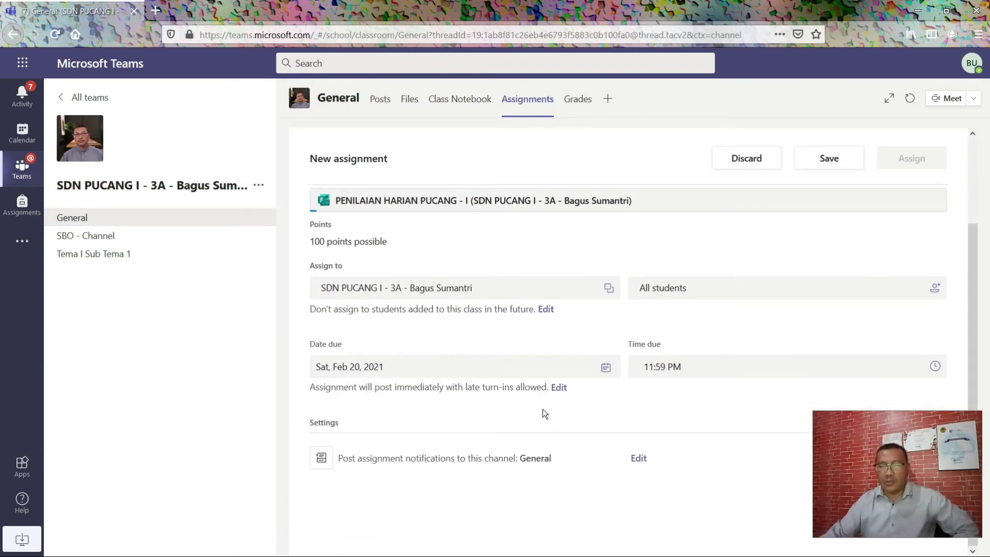
pyautogui.scroll(2, 542, 413)
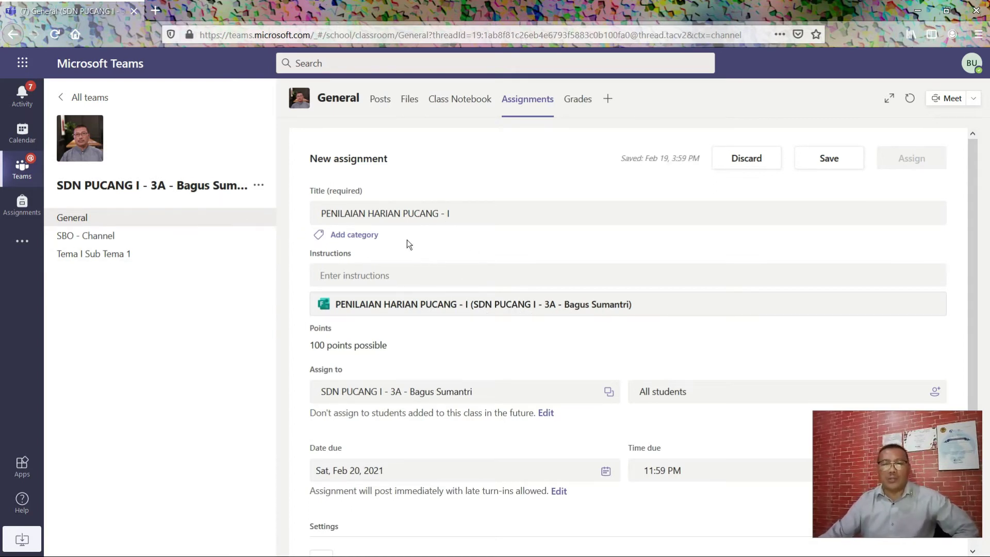
pyautogui.click(369, 236)
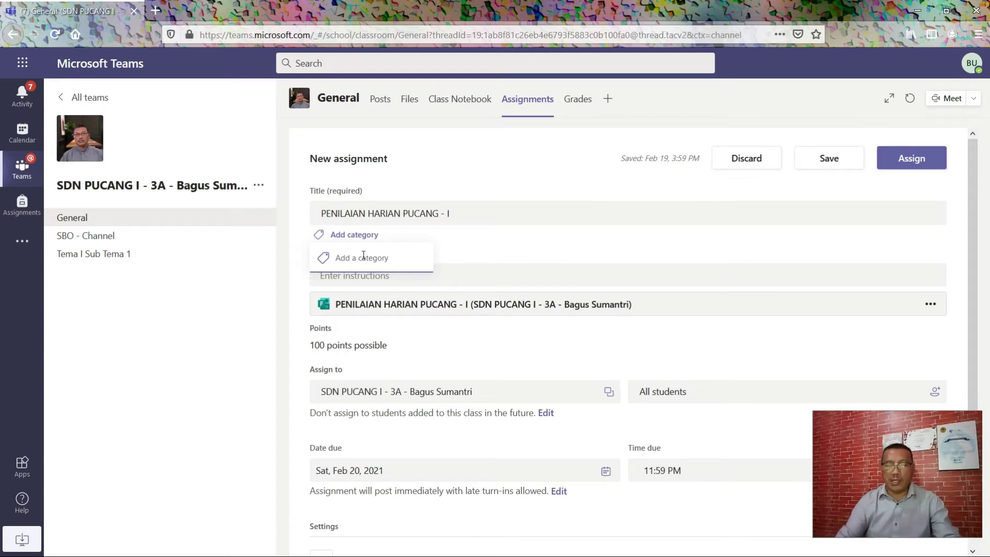
pyautogui.write('Penilai')
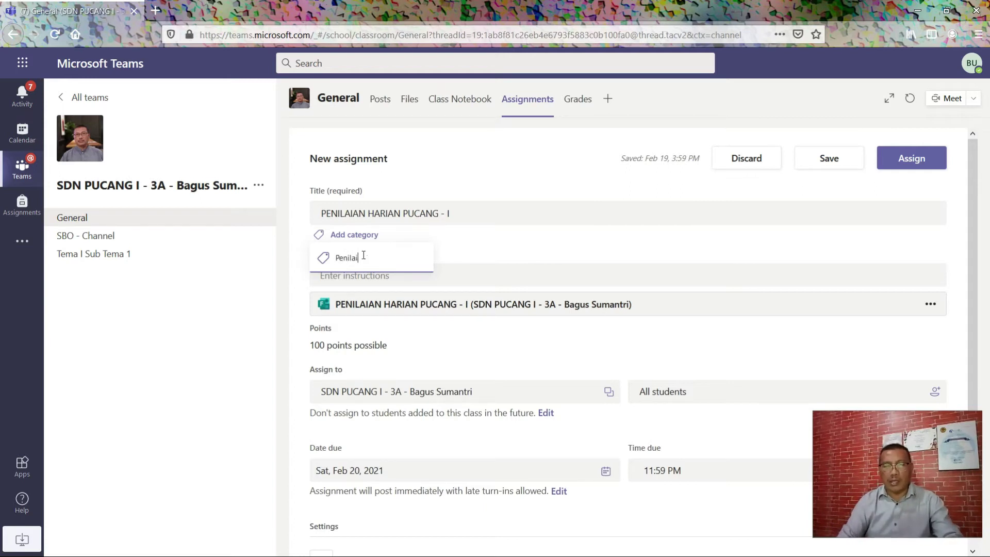
pyautogui.write('an')
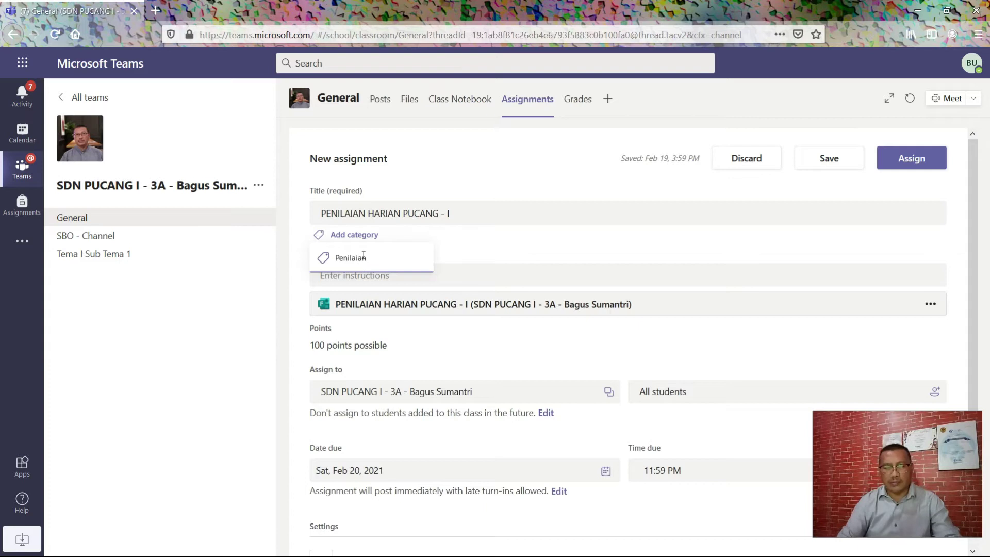
pyautogui.write(' Harian')
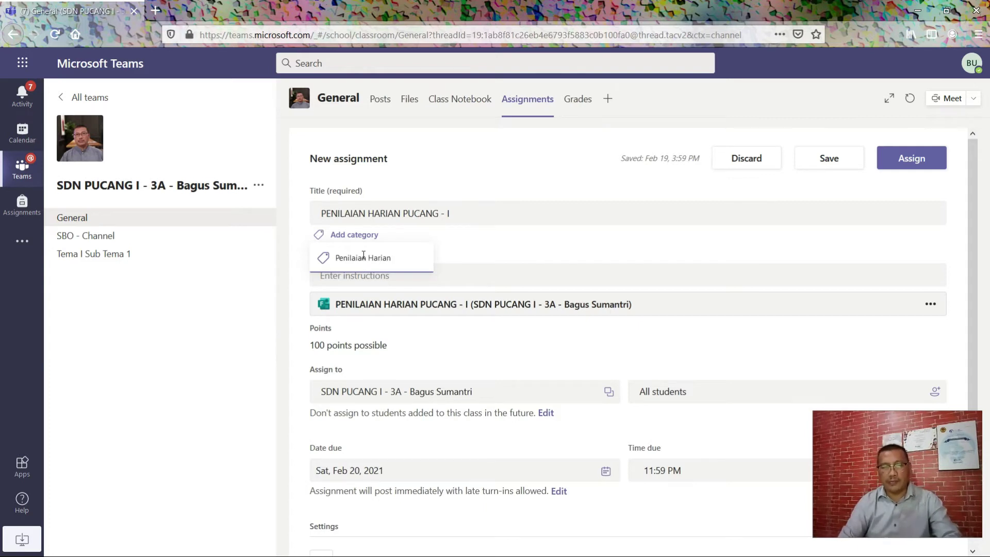
pyautogui.press('Return')
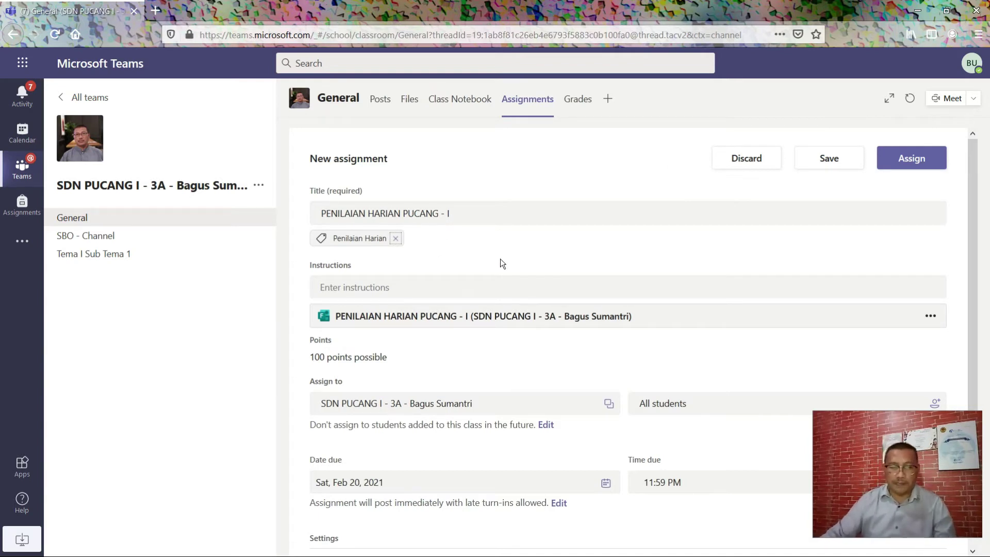
# Step: Enter the assignment instructions "Kerjakan Kuis Penilaian Harian di bawah ini."
pyautogui.click(424, 290)
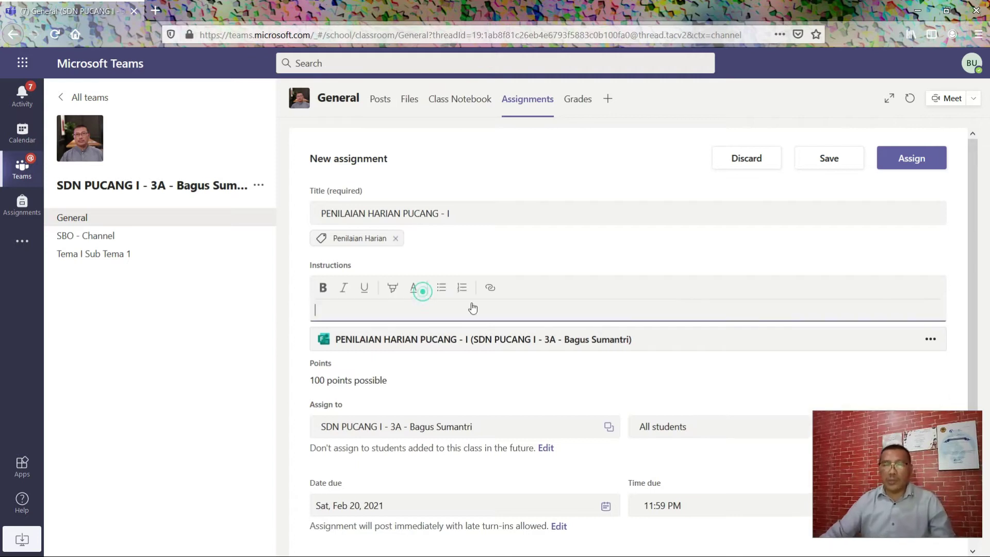
pyautogui.click(683, 305)
pyautogui.write('Kerjakan')
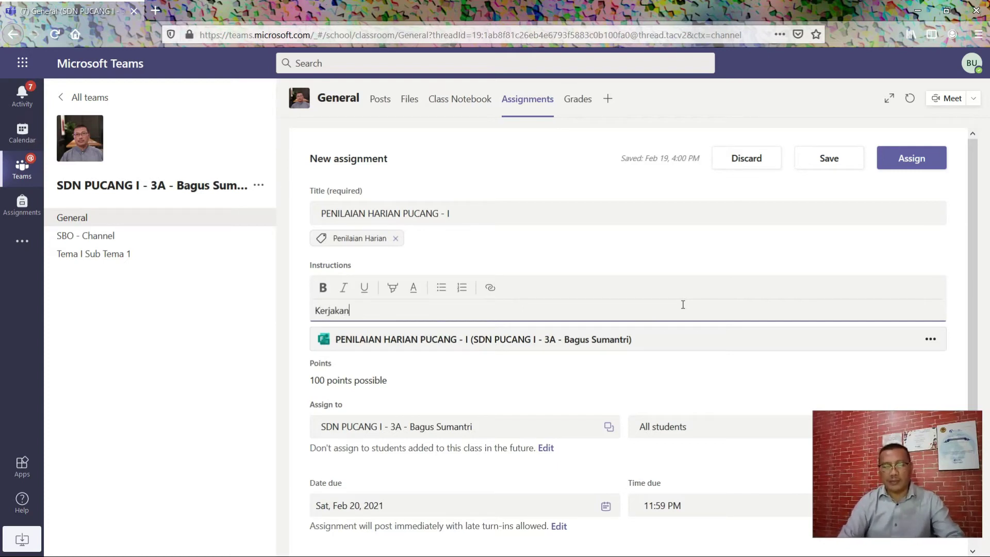
pyautogui.write(' Kuis Penila')
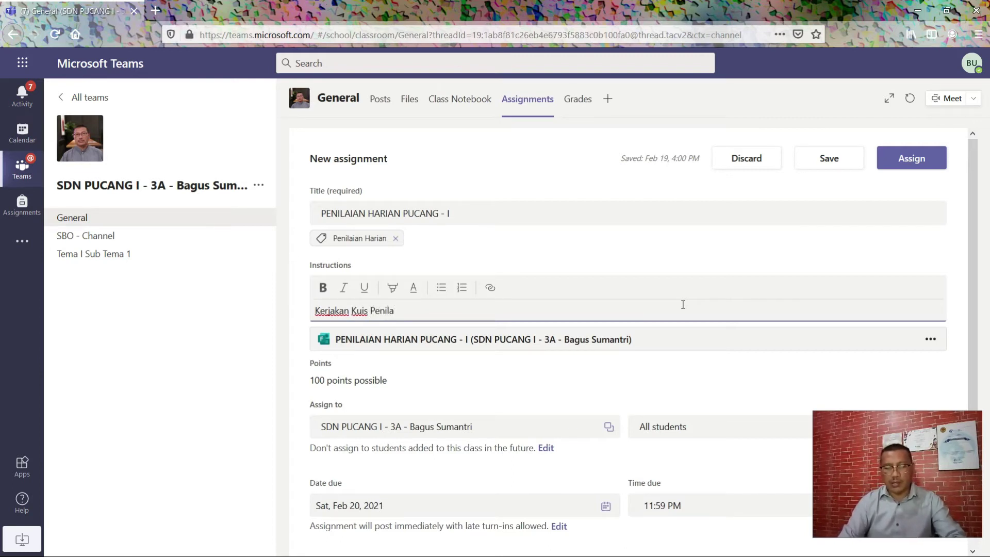
pyautogui.write('ian Hari')
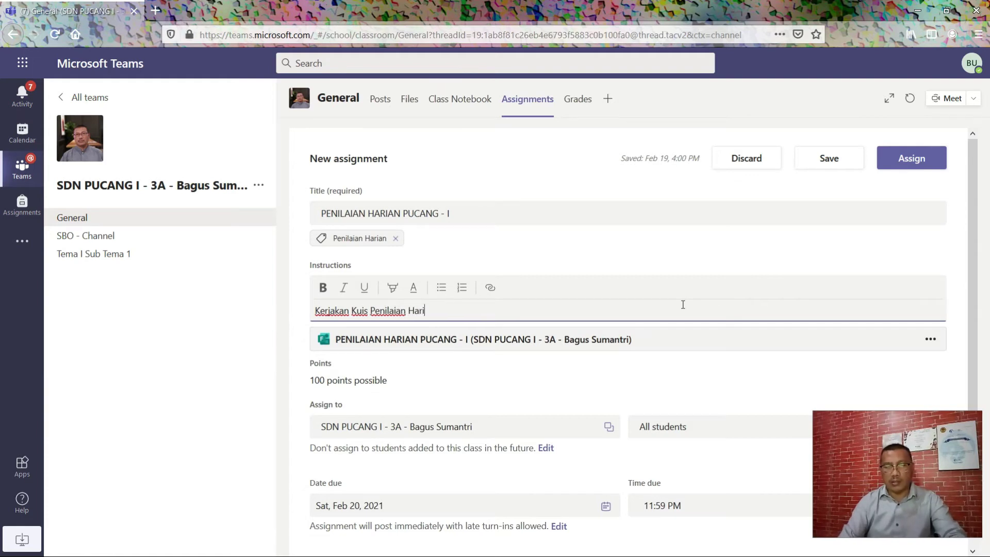
pyautogui.write('an di')
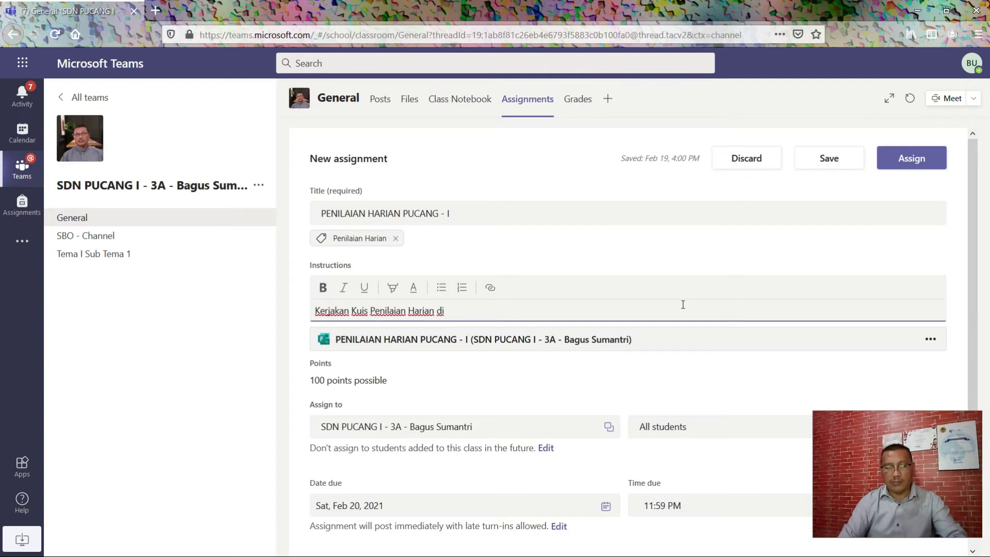
pyautogui.write(' bawah ini')
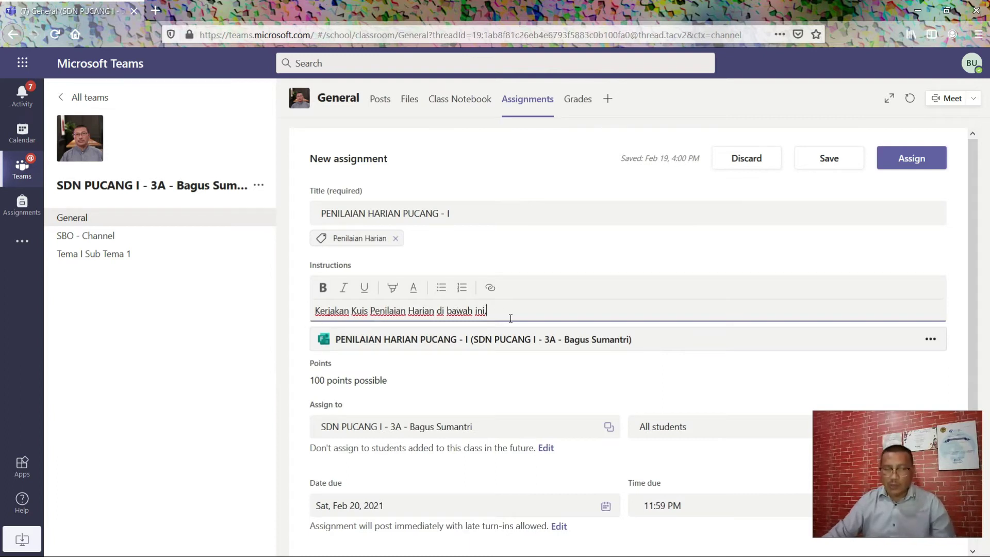
pyautogui.scroll(-3, 533, 322)
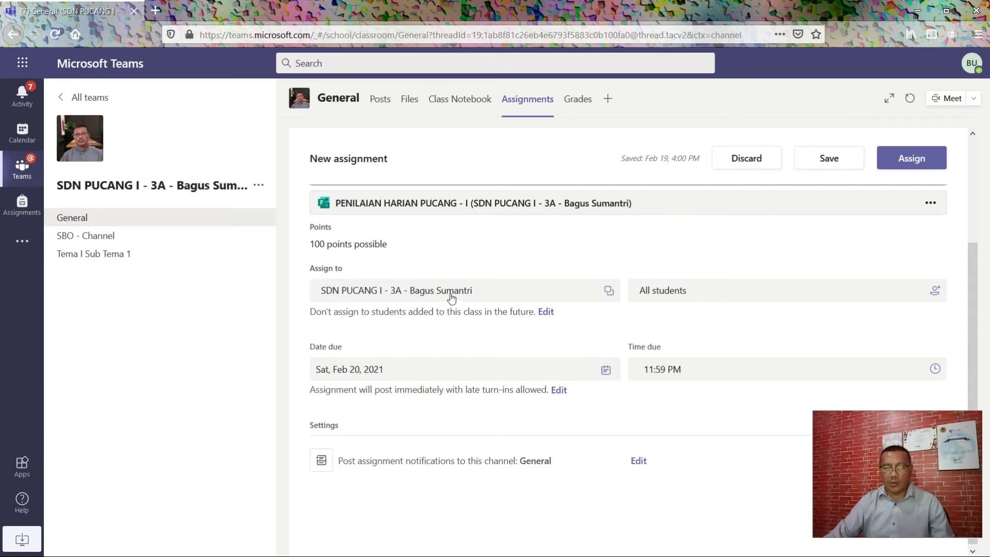
pyautogui.click(606, 297)
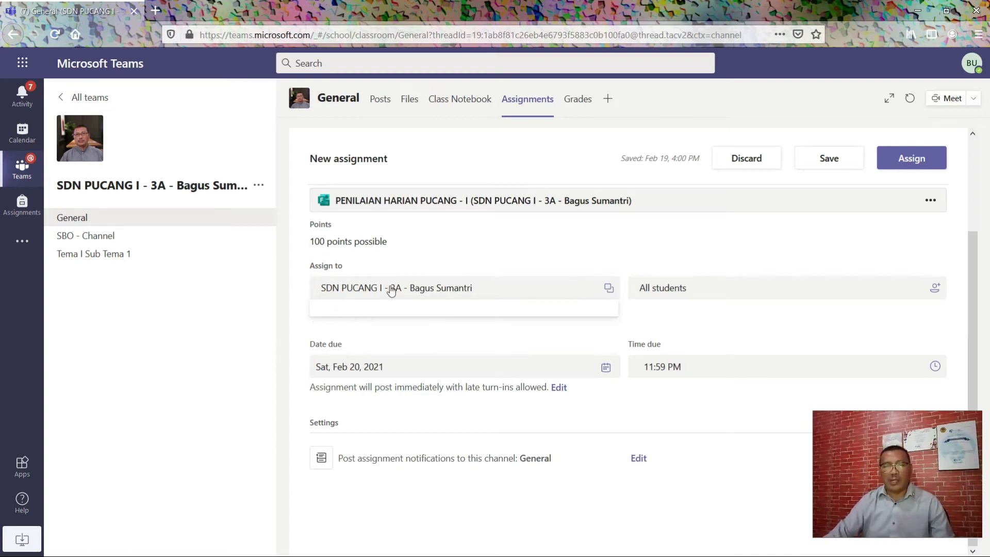
pyautogui.click(346, 288)
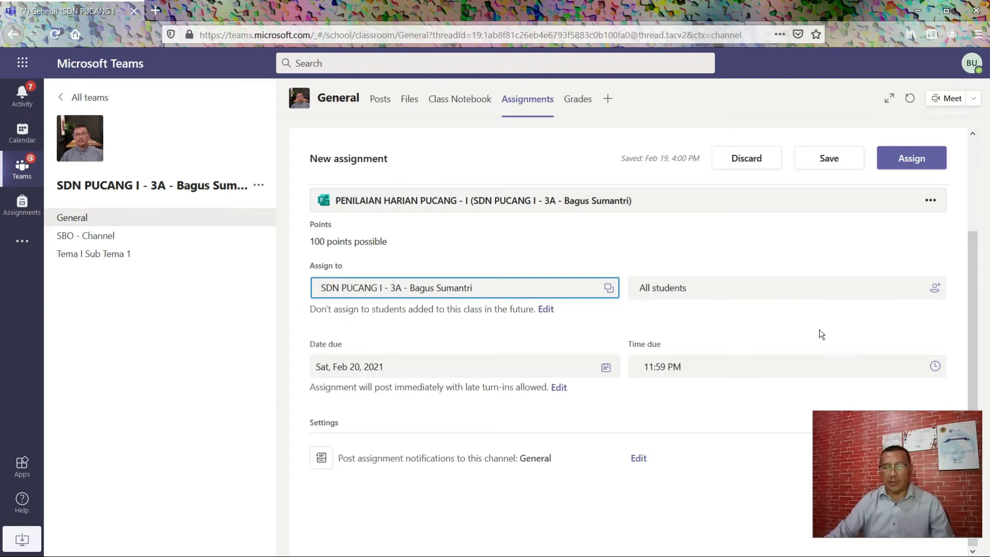
pyautogui.click(606, 368)
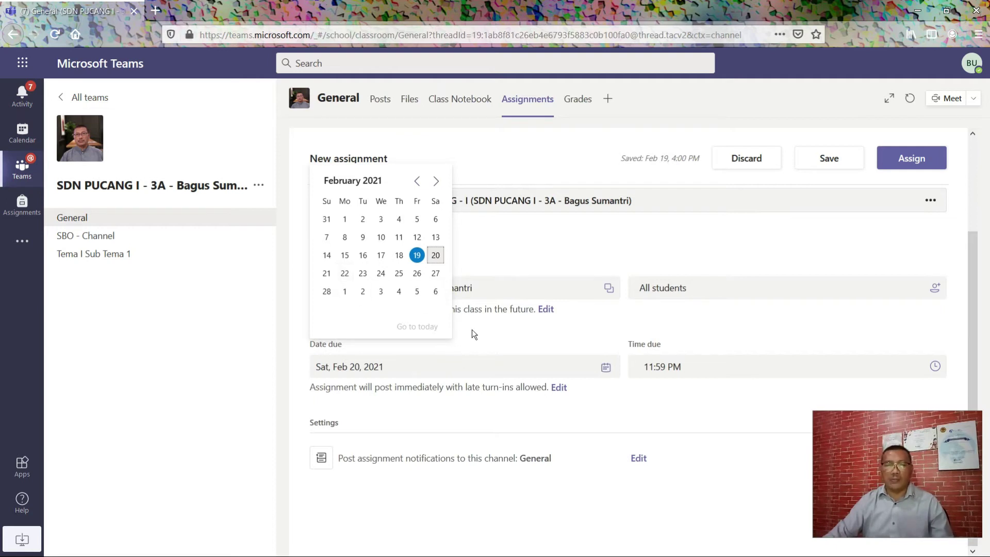
pyautogui.click(610, 263)
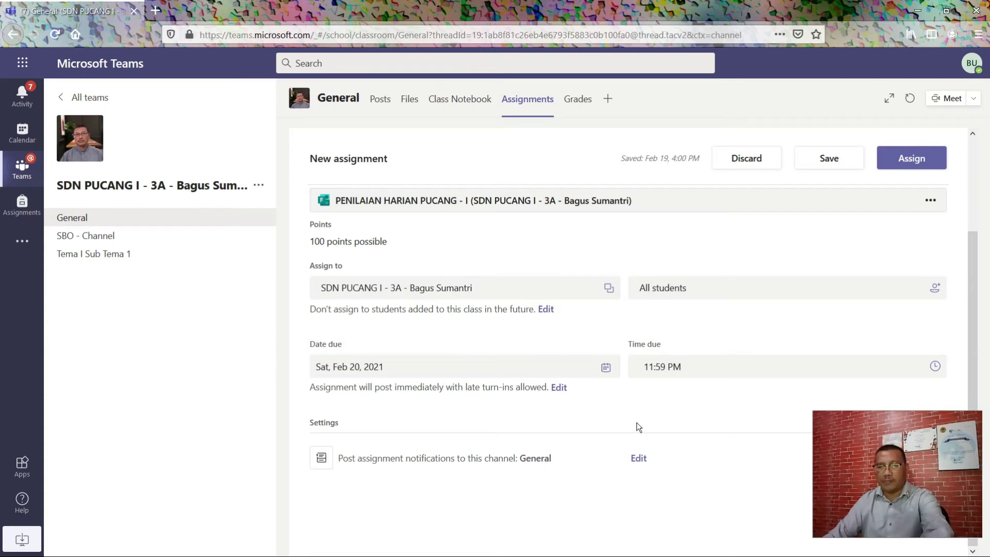
# Step: Open the assignment's timeline settings for editing
pyautogui.click(558, 386)
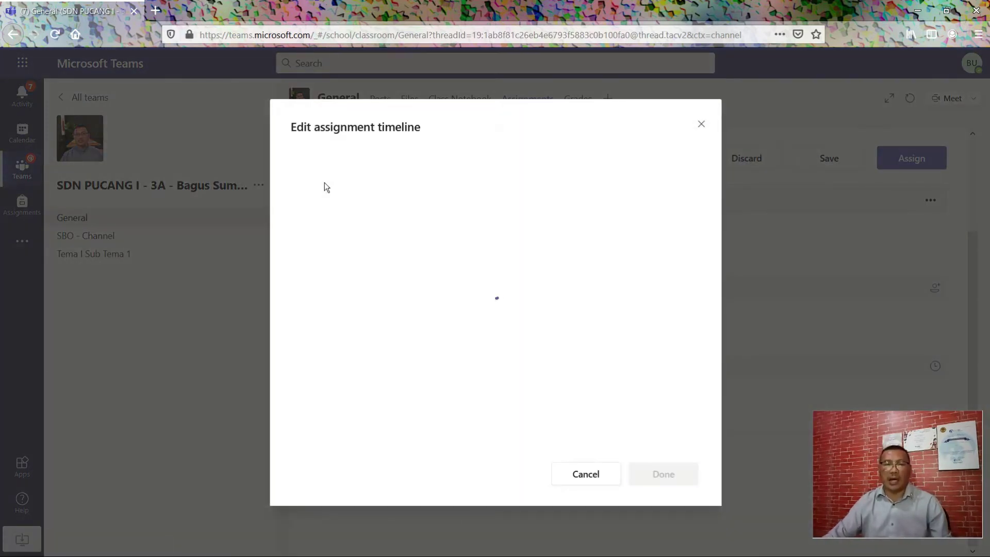
pyautogui.click(295, 162)
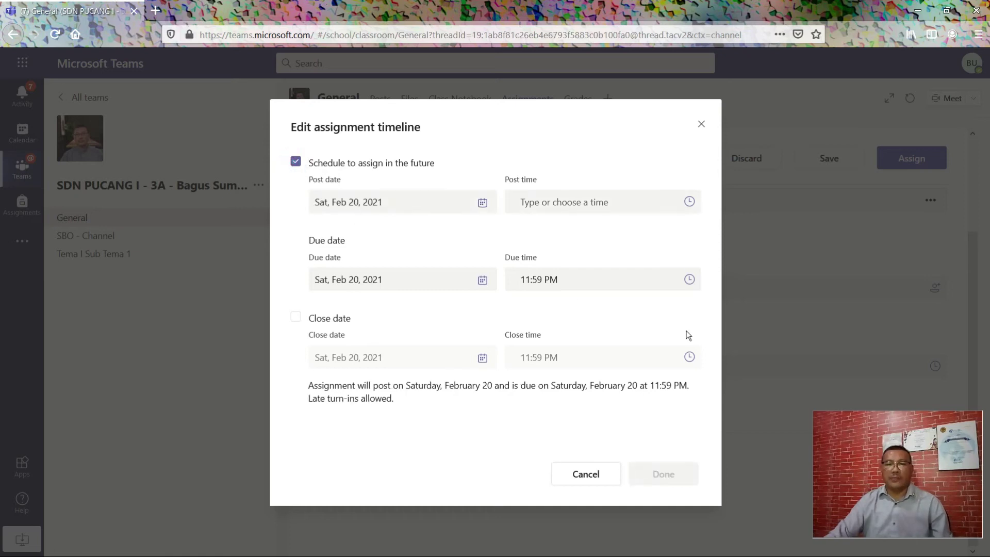
pyautogui.click(295, 162)
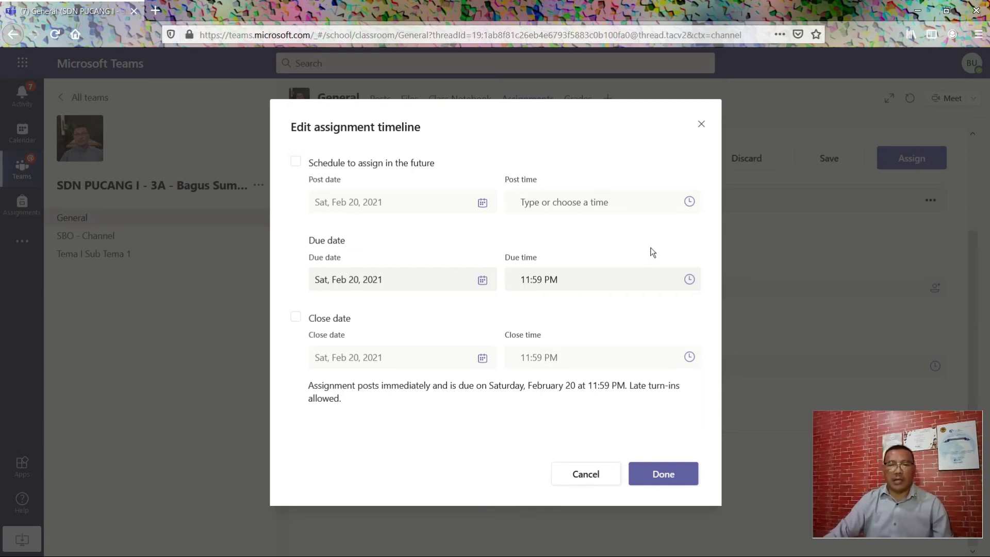
pyautogui.click(482, 280)
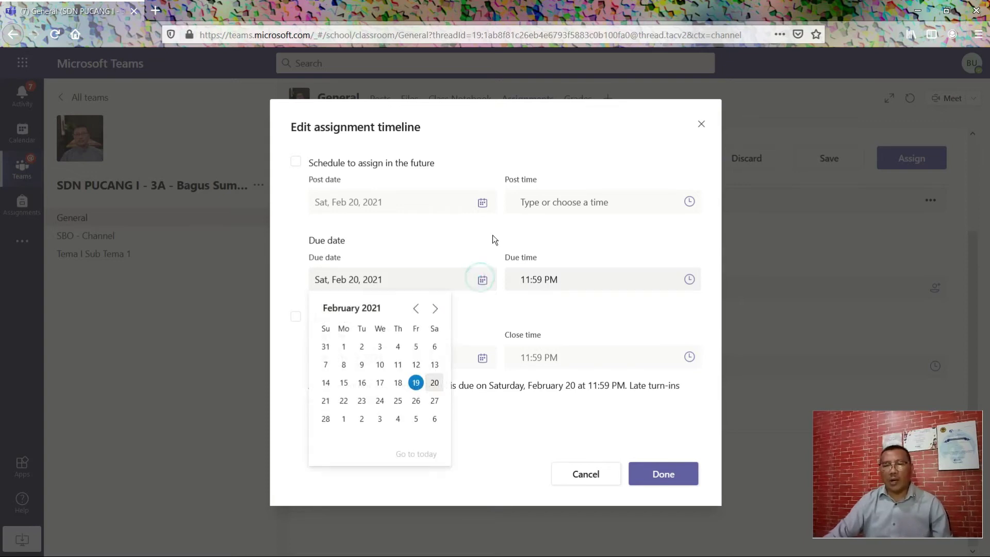
pyautogui.click(397, 197)
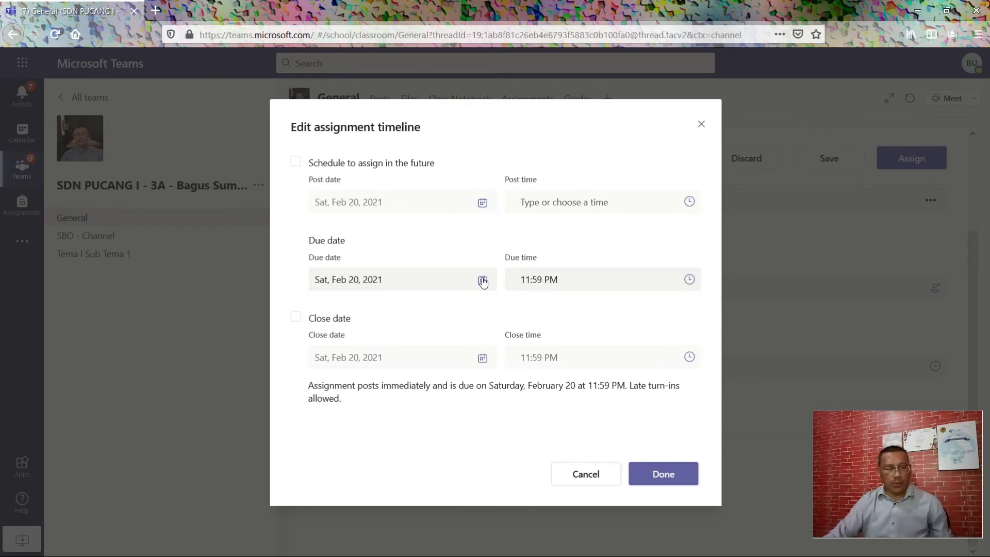
pyautogui.click(296, 163)
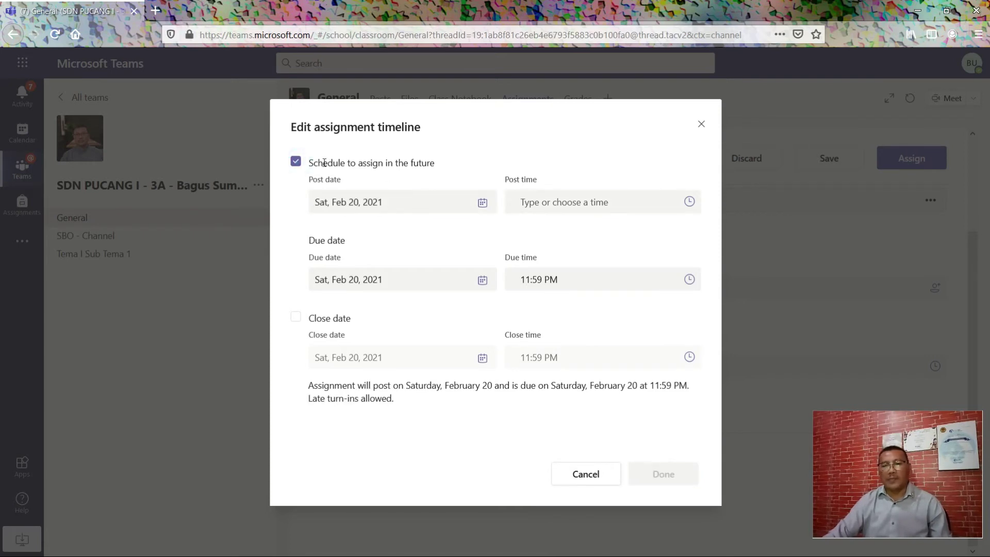
pyautogui.click(296, 163)
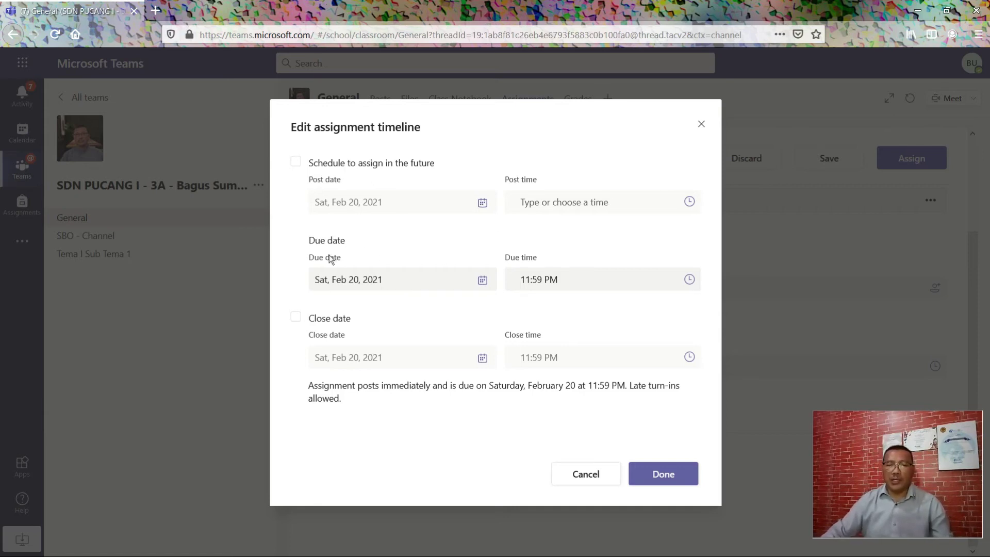
# Step: Set the assignment's due date to Fri, Feb 19, 2021 and its due time to 6:00 PM
pyautogui.click(490, 285)
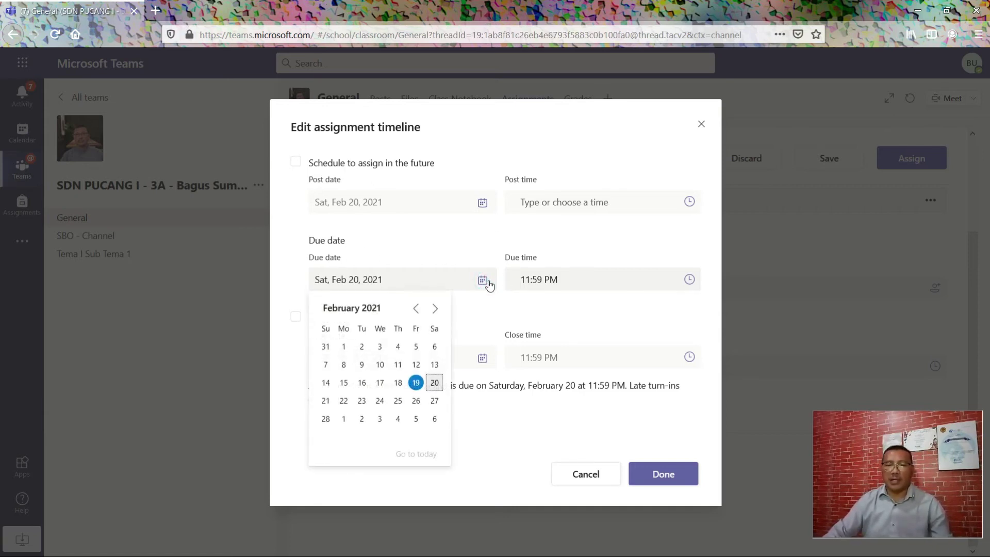
pyautogui.click(416, 384)
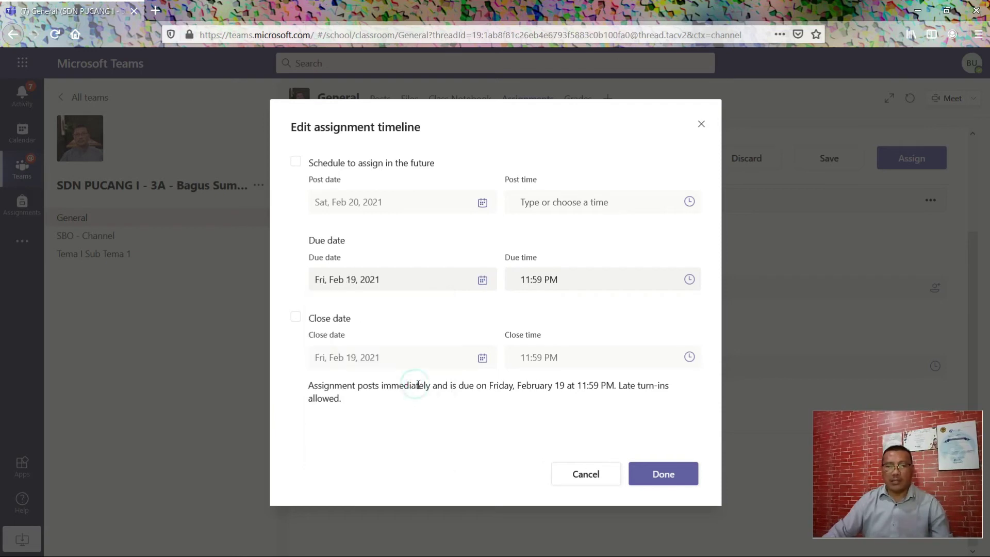
pyautogui.click(689, 280)
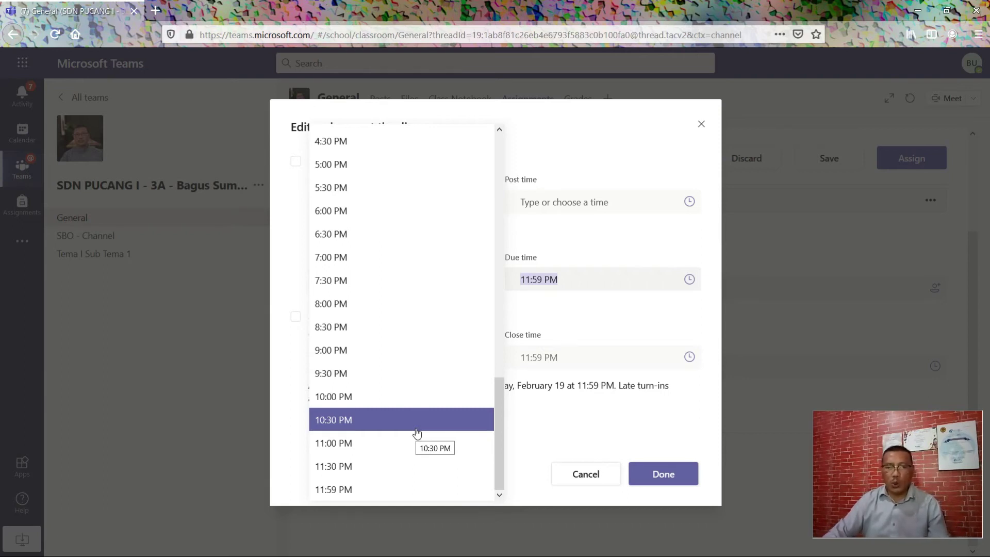
pyautogui.scroll(10, 417, 432)
pyautogui.scroll(-3, 415, 433)
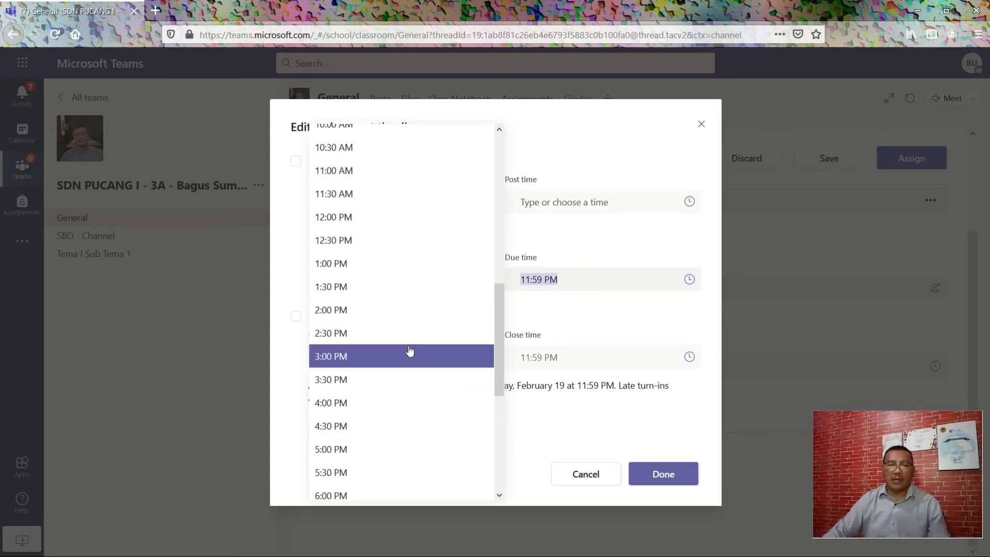
pyautogui.scroll(2, 410, 350)
pyautogui.scroll(-5, 409, 350)
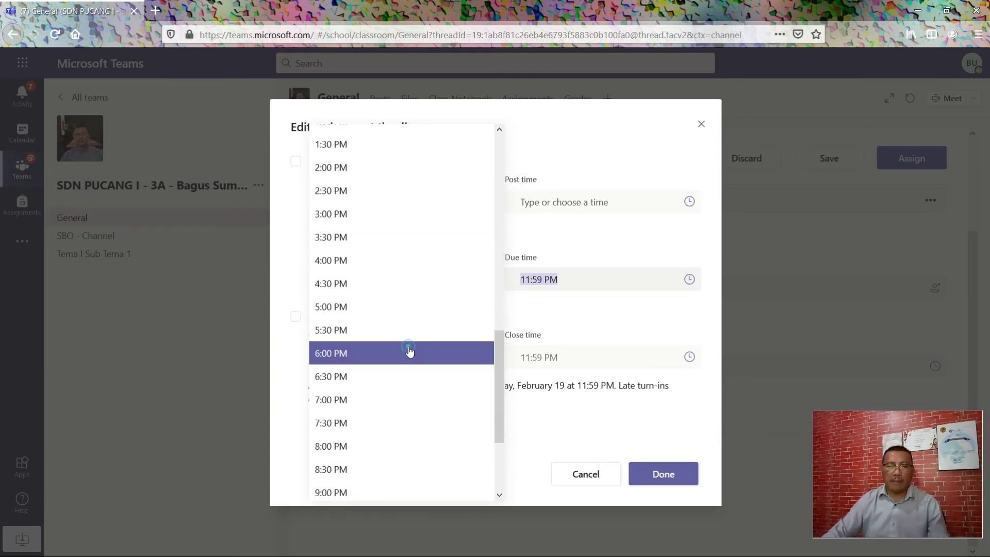
pyautogui.click(408, 350)
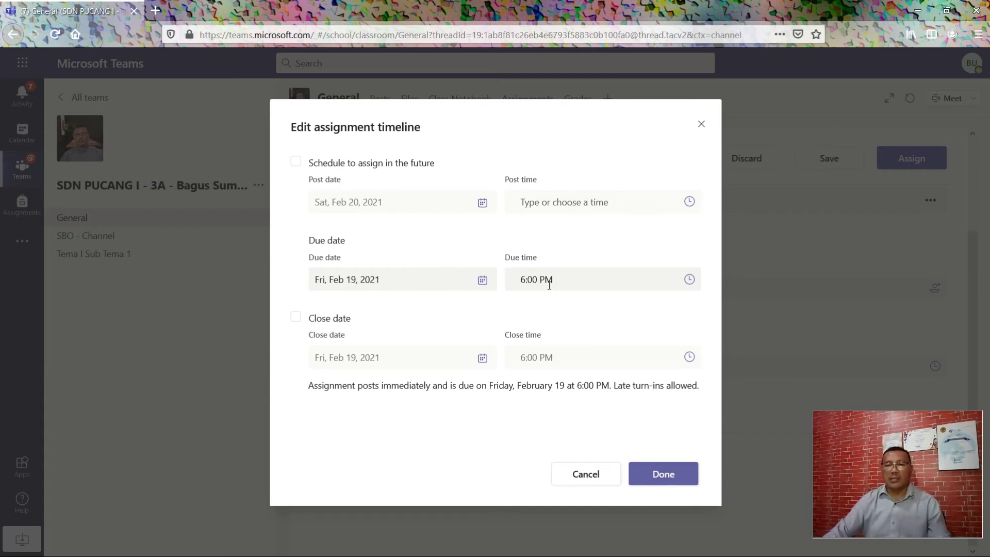
# Step: Set the due time to 6:30 PM, enable the close date and apply the timeline
pyautogui.click(689, 281)
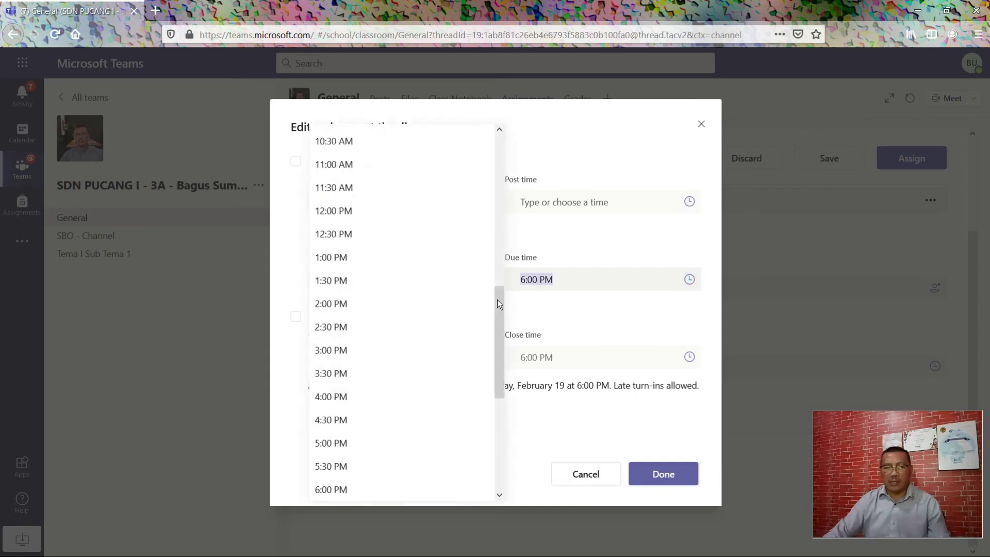
pyautogui.scroll(-5, 471, 347)
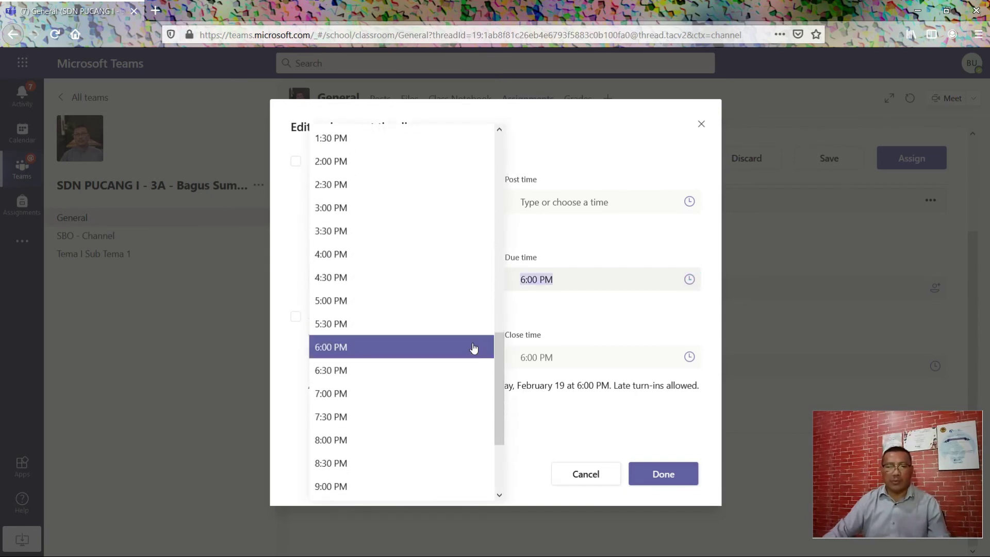
pyautogui.click(408, 369)
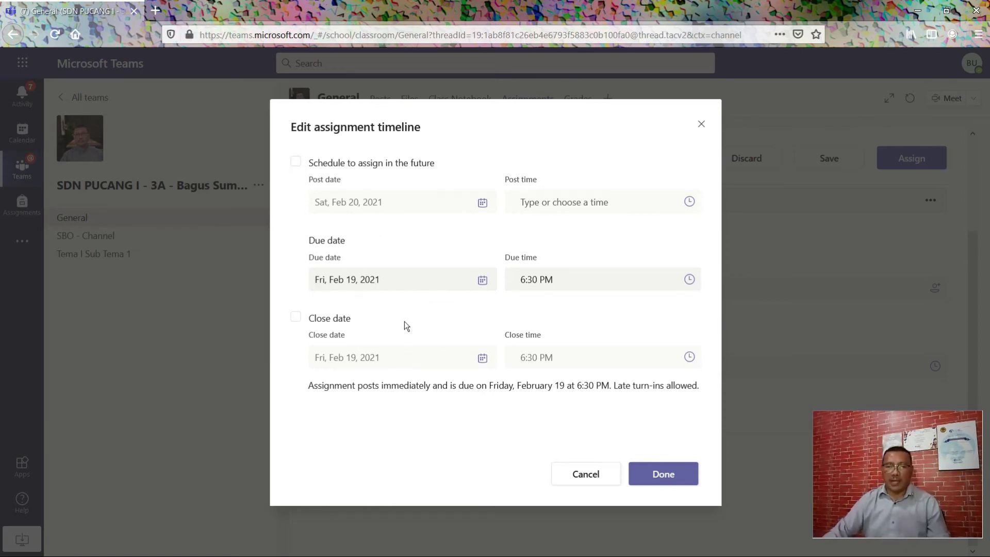
pyautogui.click(295, 318)
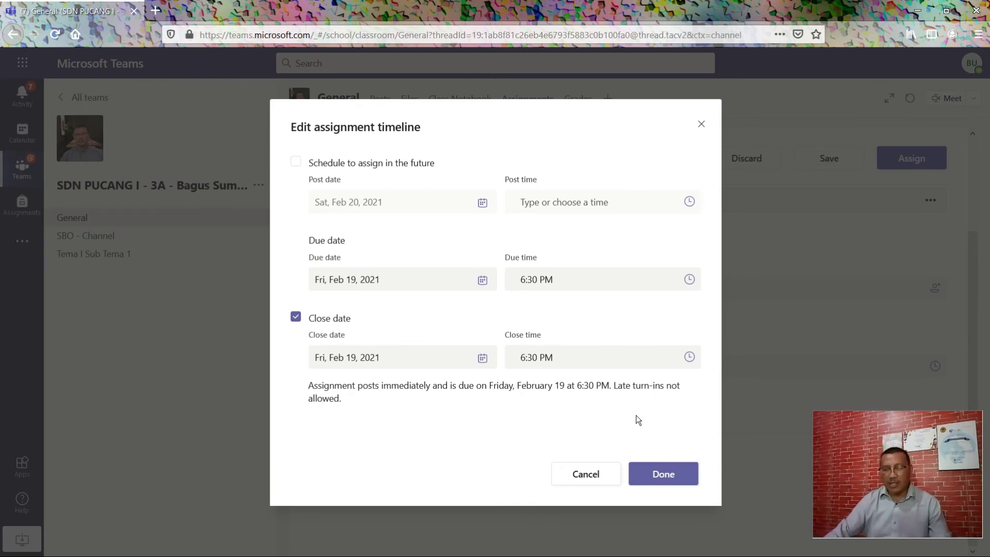
pyautogui.click(657, 473)
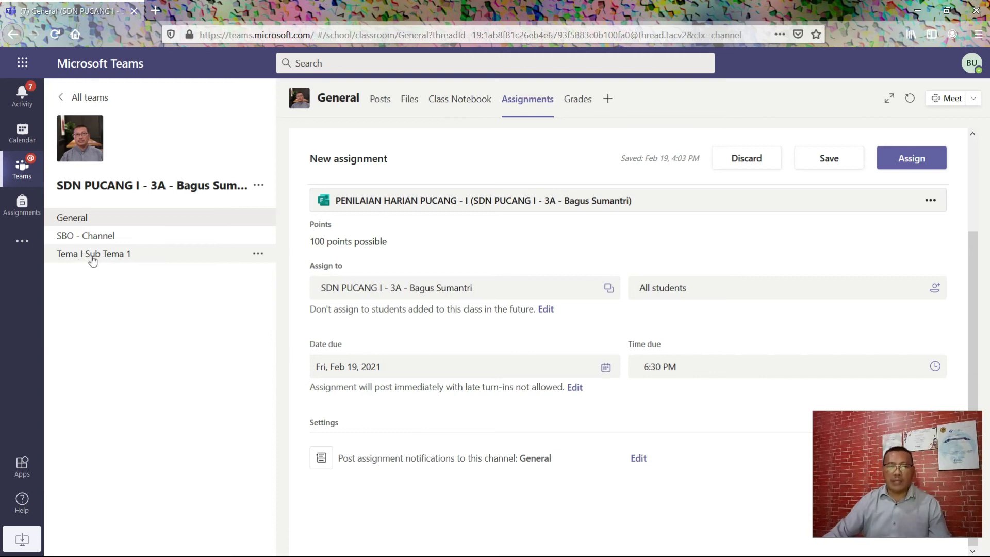
# Step: Post the assignment notifications to the "Tema I Sub Tema 1" channel and assign the quiz to the class
pyautogui.click(638, 458)
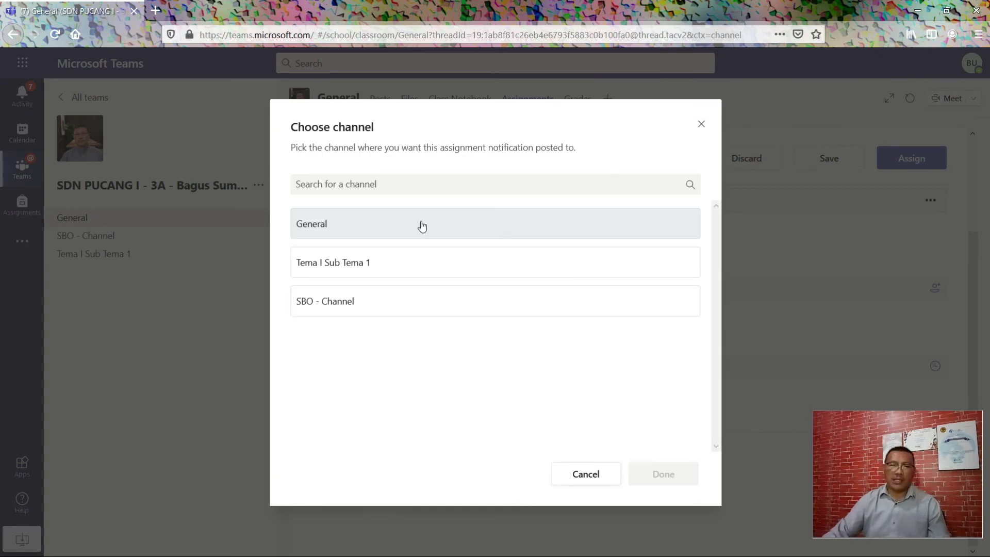
pyautogui.click(411, 263)
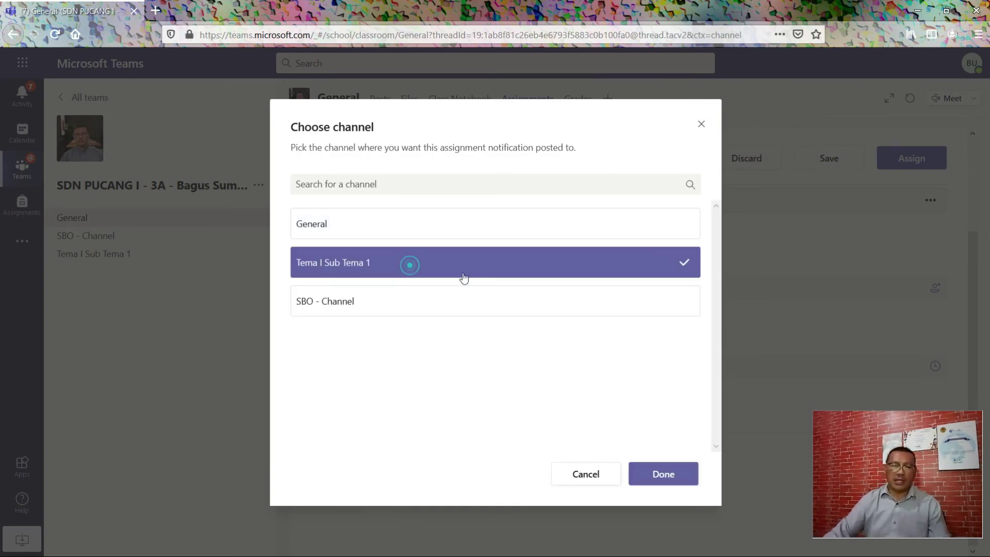
pyautogui.click(673, 478)
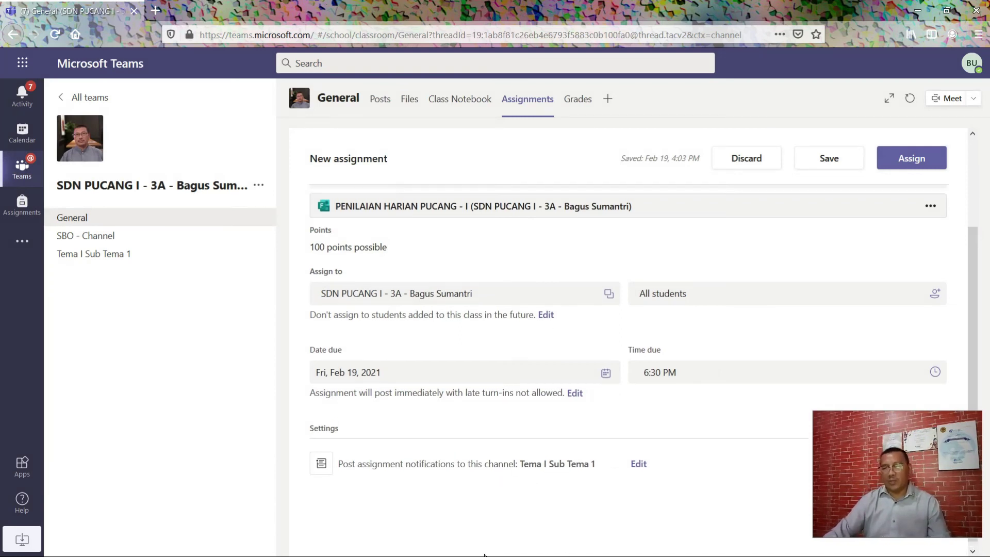
pyautogui.scroll(2, 550, 336)
pyautogui.scroll(-2, 493, 511)
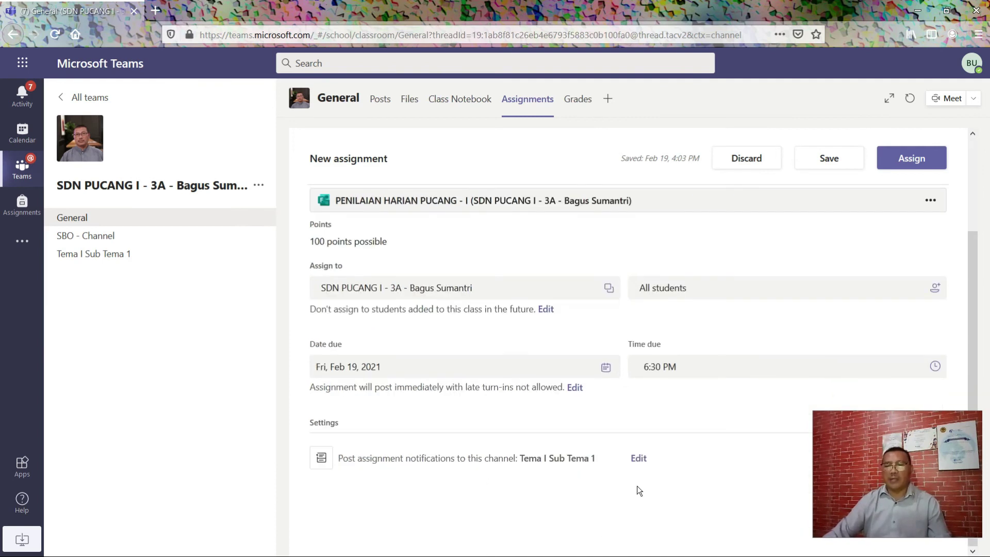
pyautogui.click(902, 158)
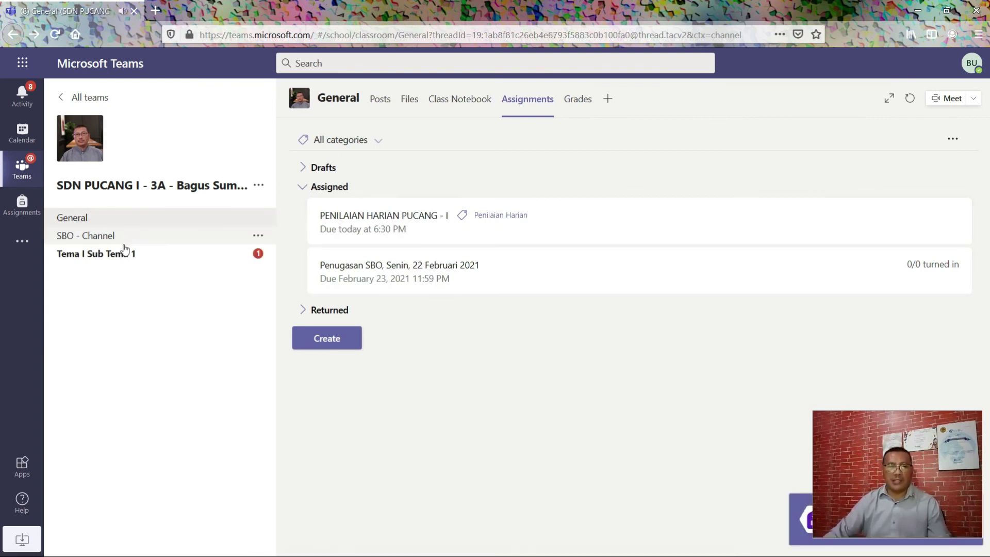
# Step: Check the assignment posts in the "Tema I Sub Tema 1" and "SBO - Channel" channels and the General channel's assignment list
pyautogui.click(141, 255)
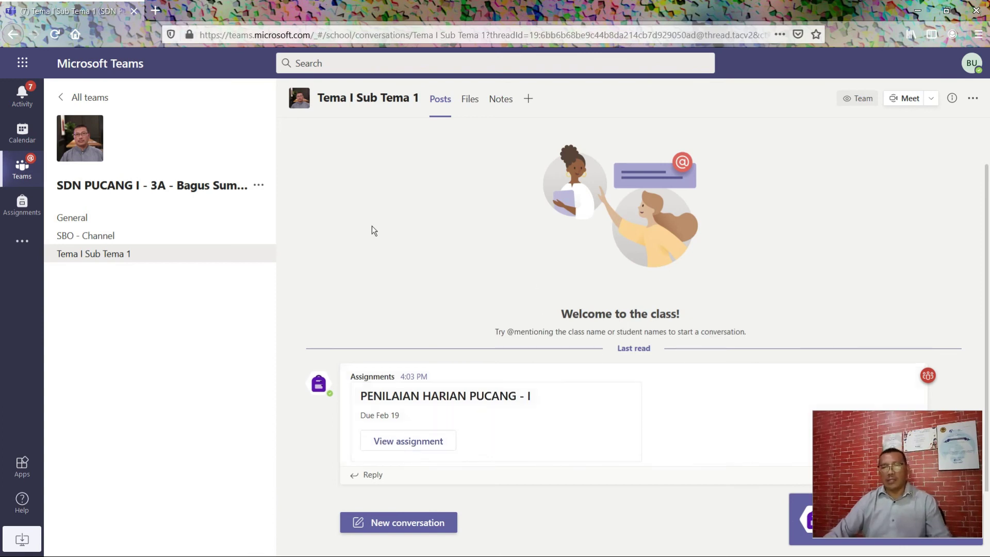
pyautogui.click(163, 235)
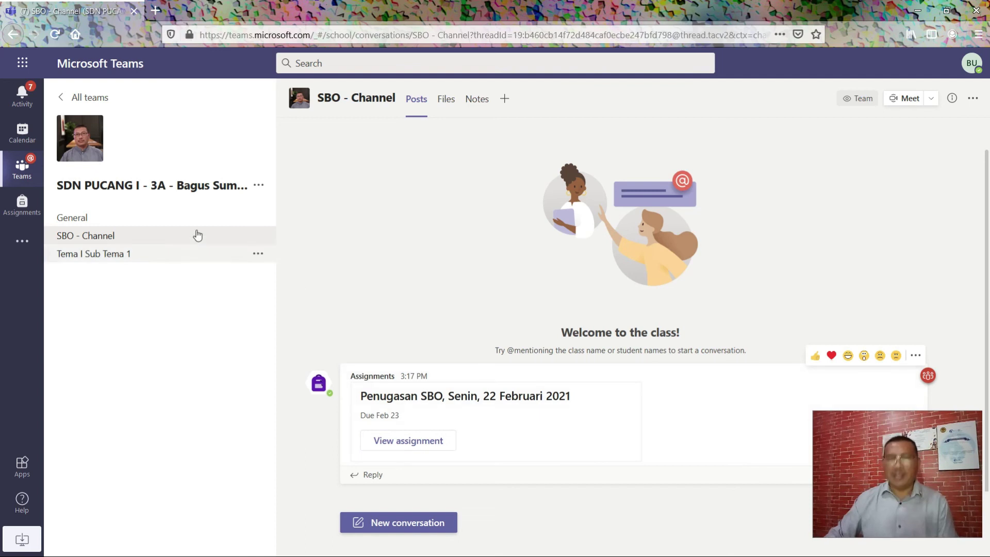
pyautogui.click(157, 256)
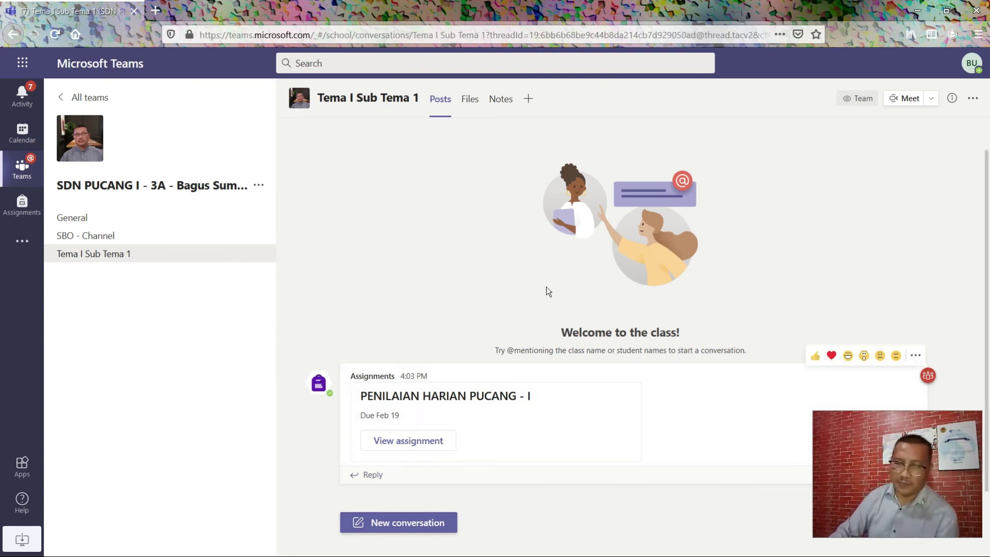
pyautogui.click(131, 215)
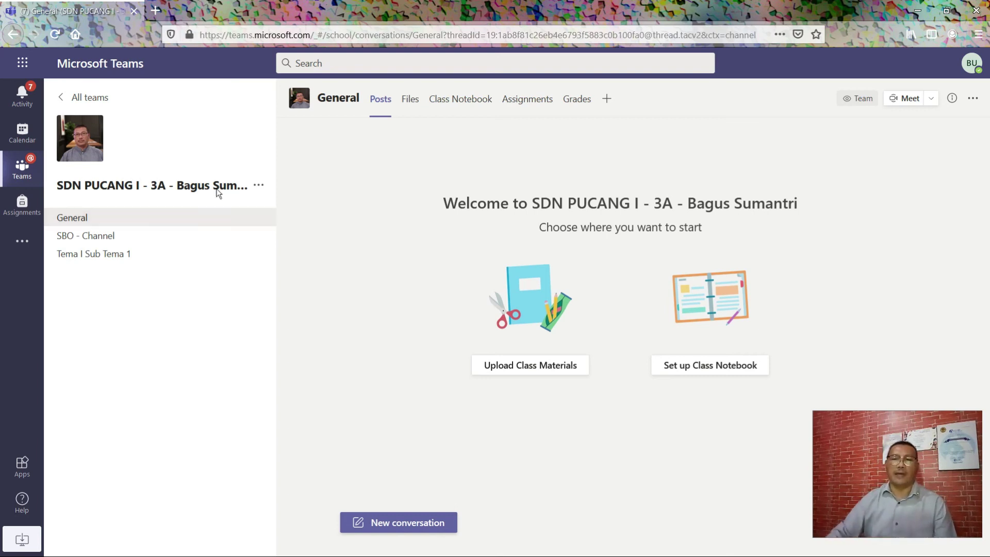
pyautogui.click(513, 99)
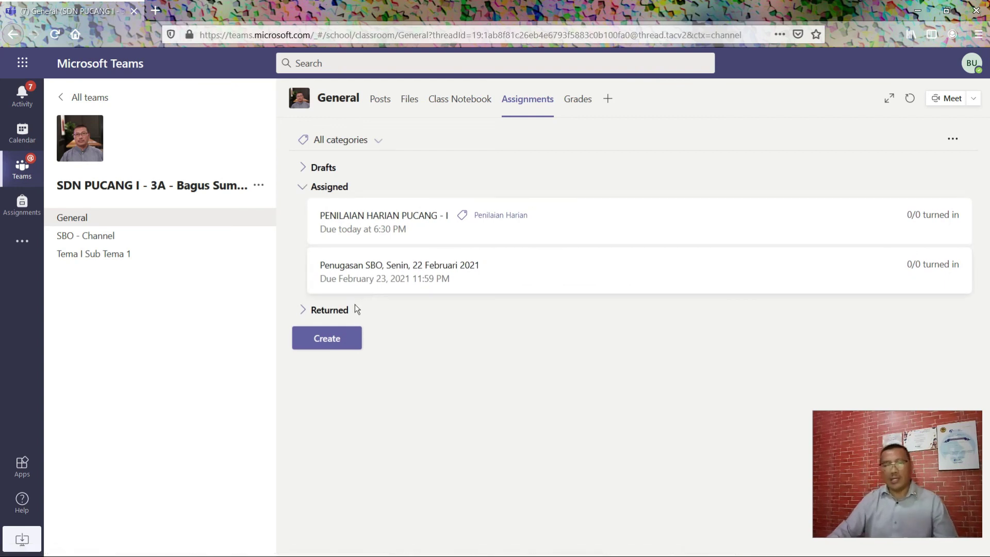
pyautogui.click(349, 342)
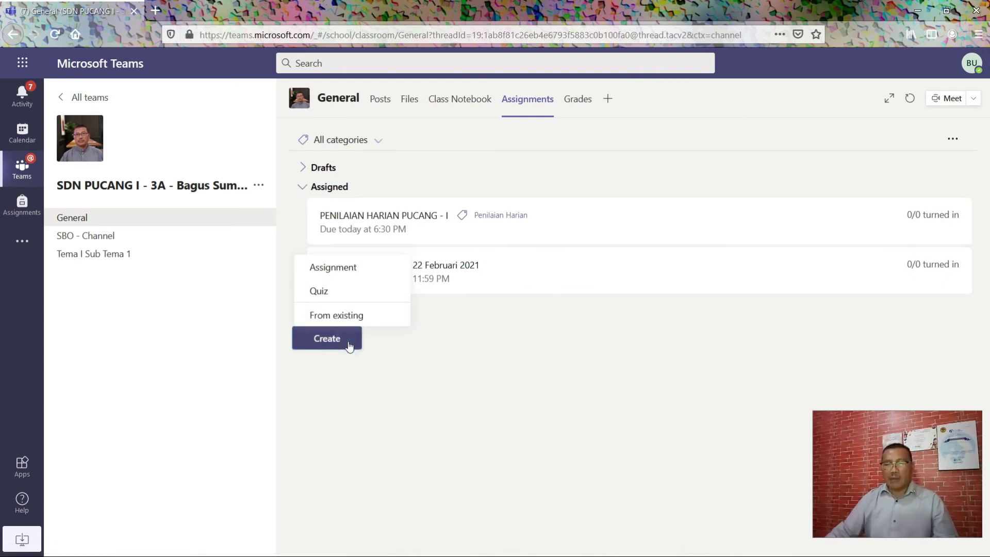
pyautogui.click(351, 315)
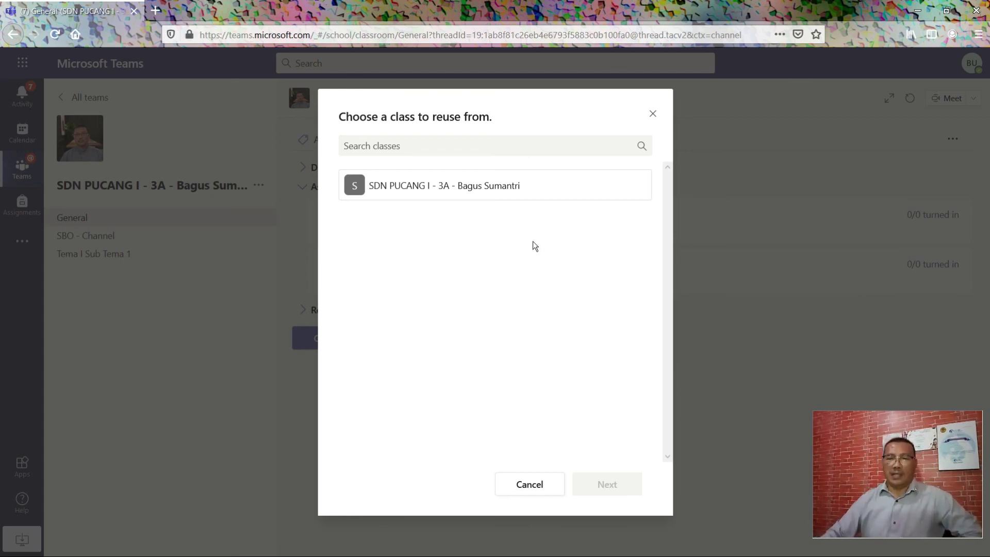
pyautogui.click(654, 115)
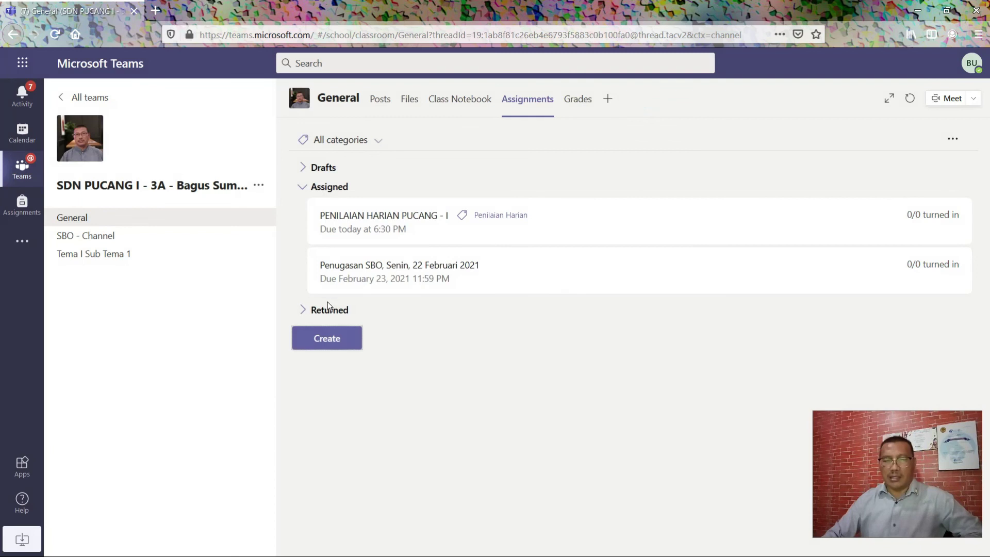
pyautogui.click(327, 337)
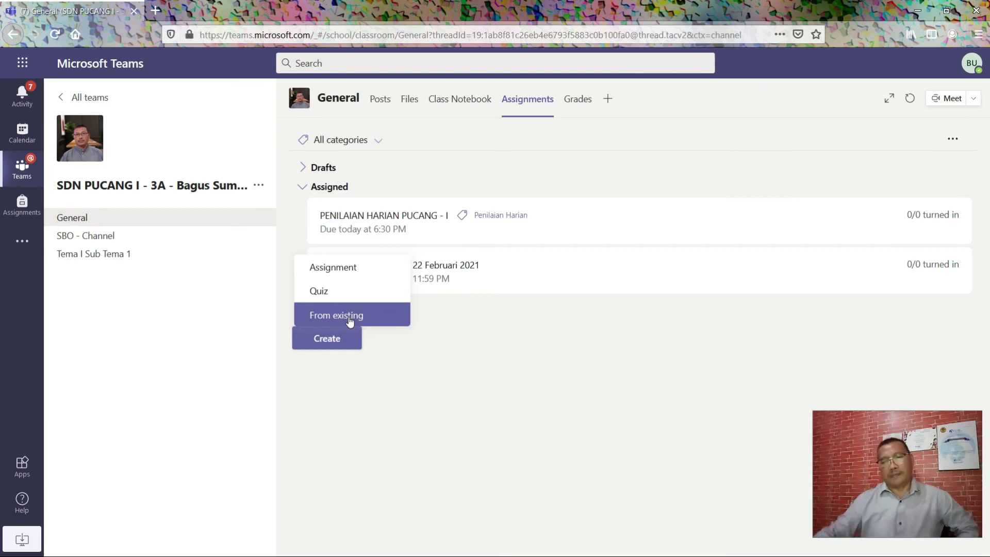
pyautogui.click(414, 339)
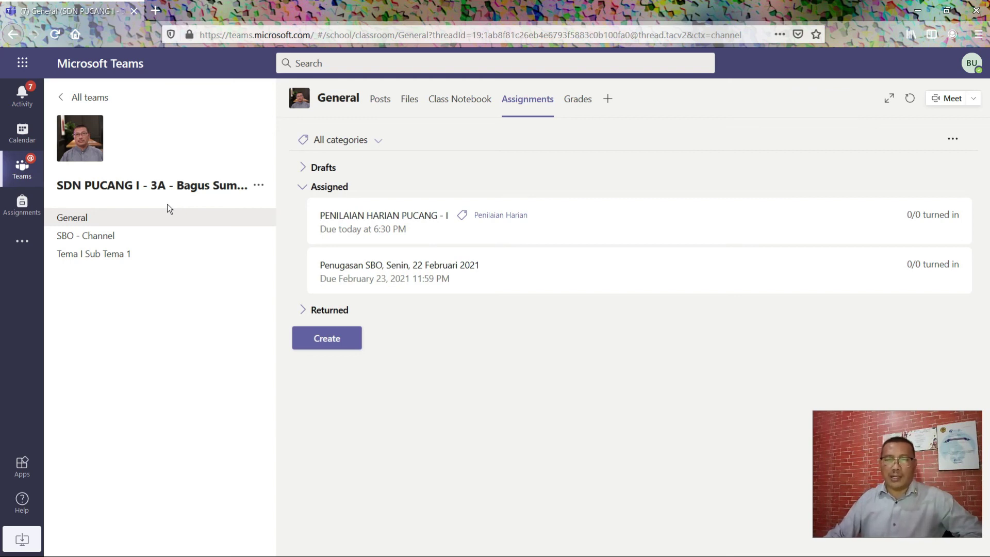
pyautogui.click(349, 339)
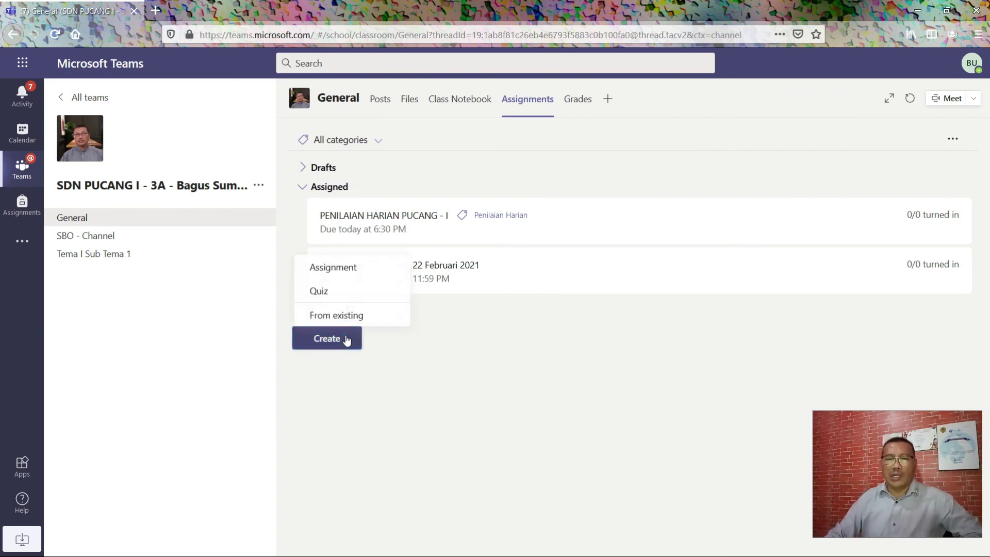